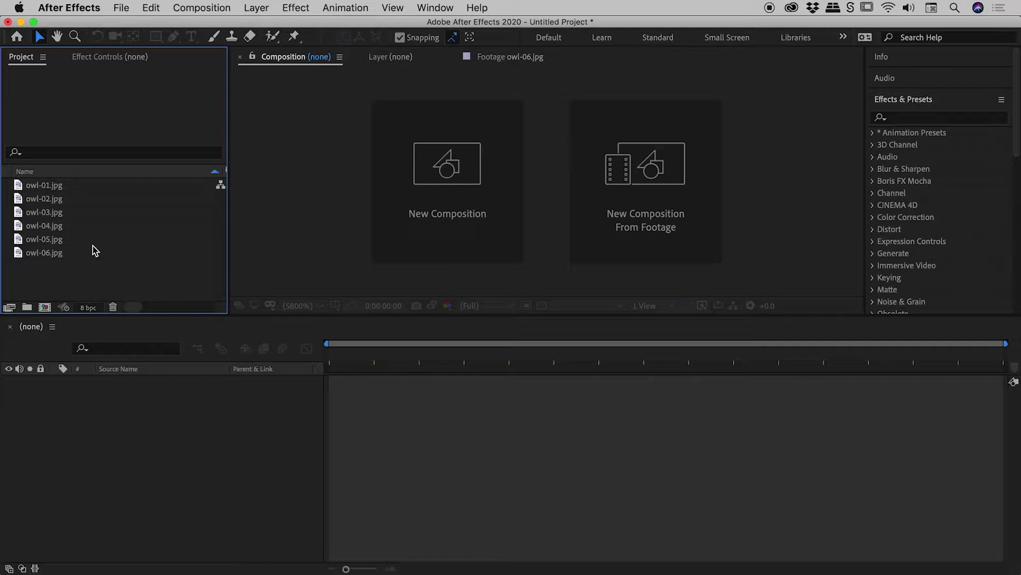
Shift-select owl-01.jpg through owl-06.jpg together in the Project panel
click(50, 184)
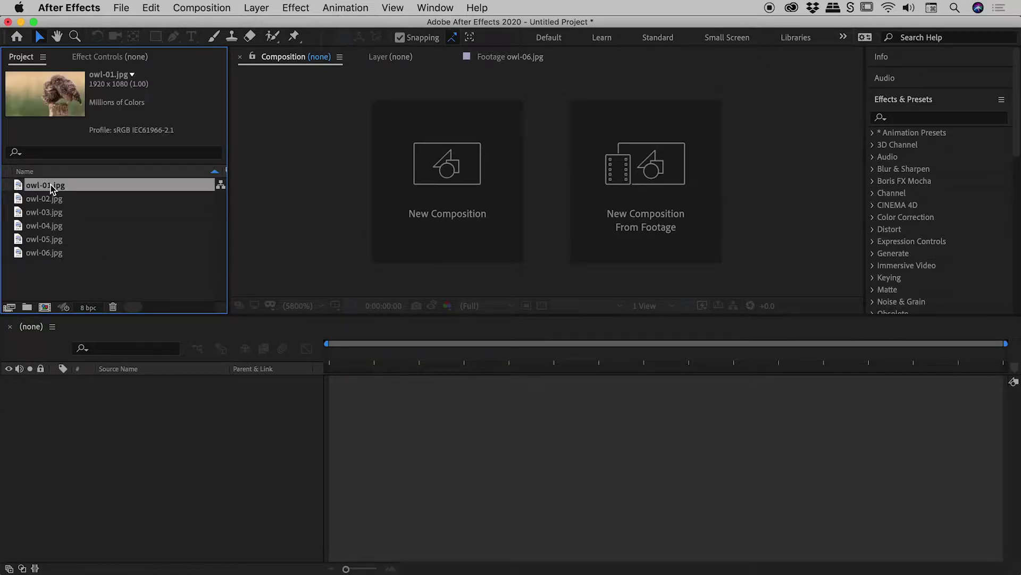
shift+click(78, 254)
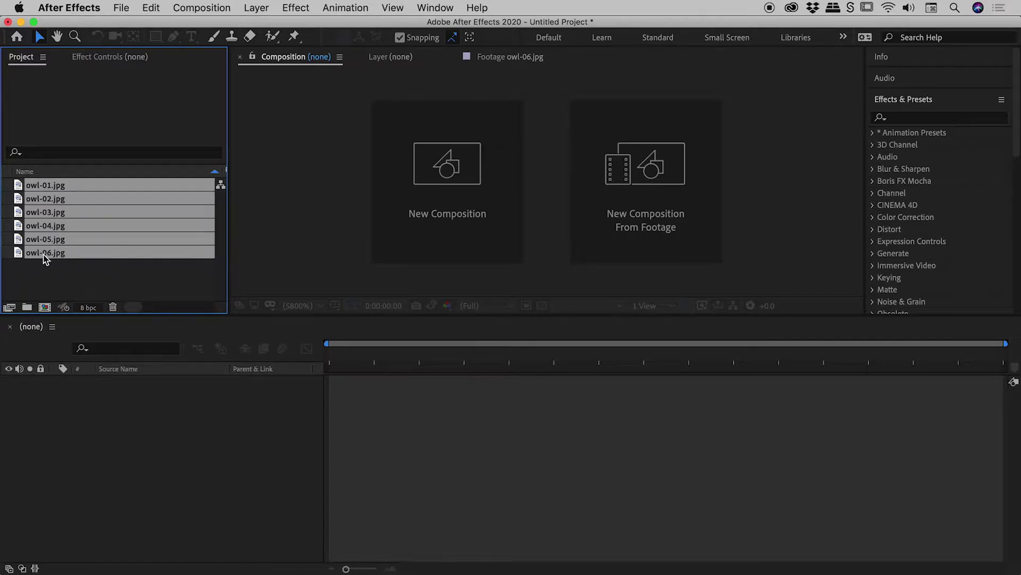
Drag the six owl images onto the new-composition icon, keeping owl-01.jpg as the dimension source
drag(46, 253, 45, 310)
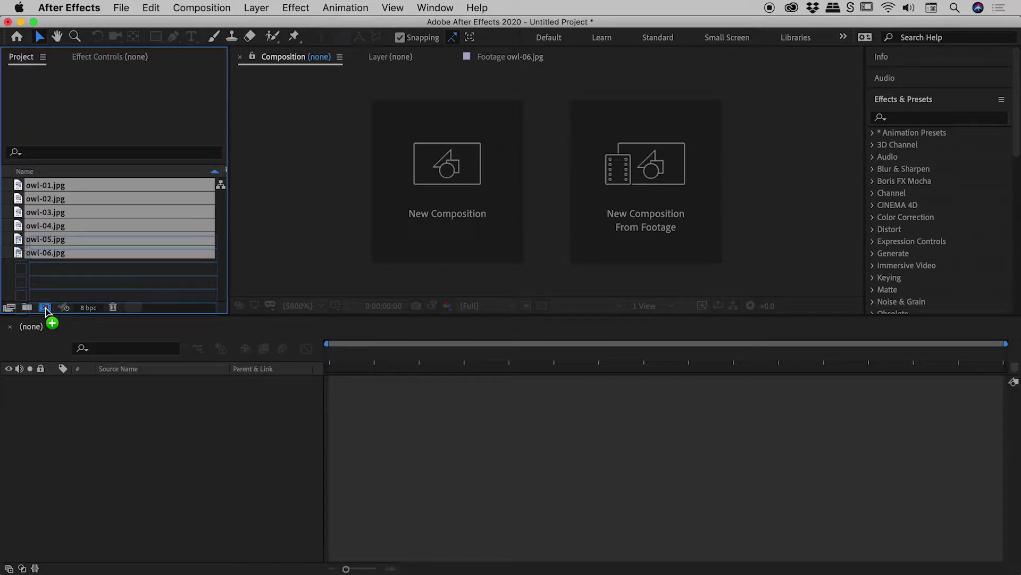
drag(45, 309, 46, 310)
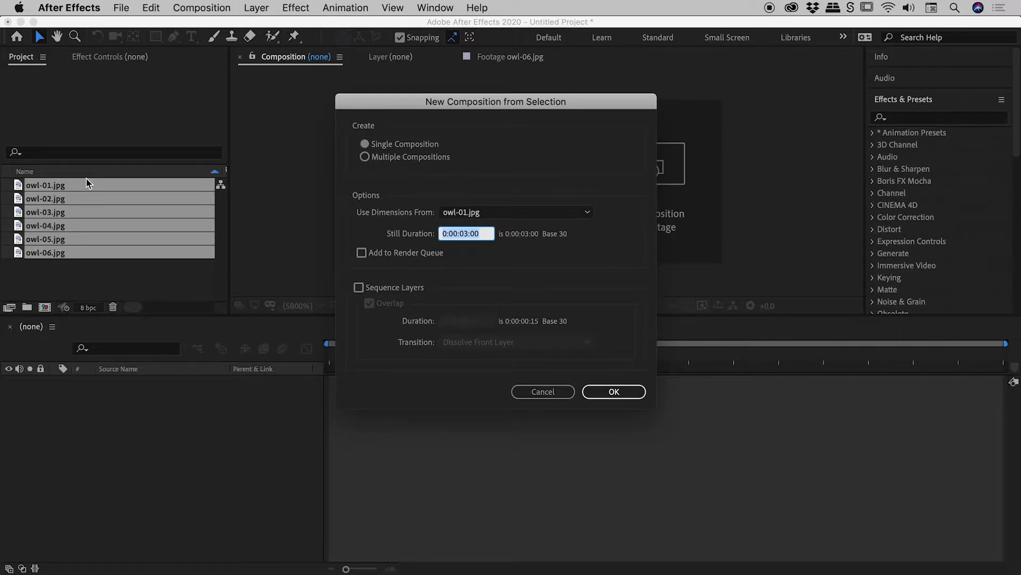
click(587, 213)
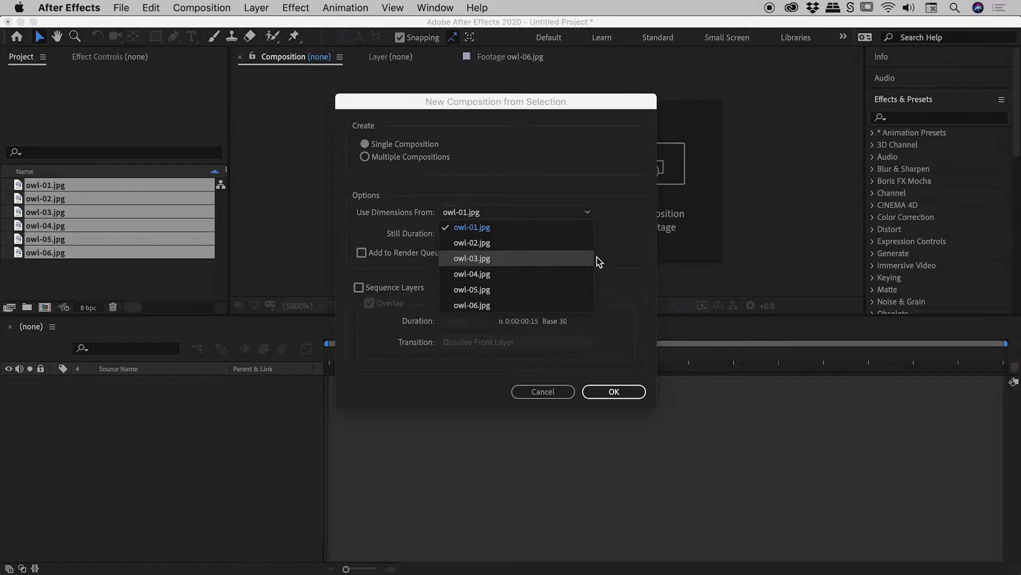
click(640, 244)
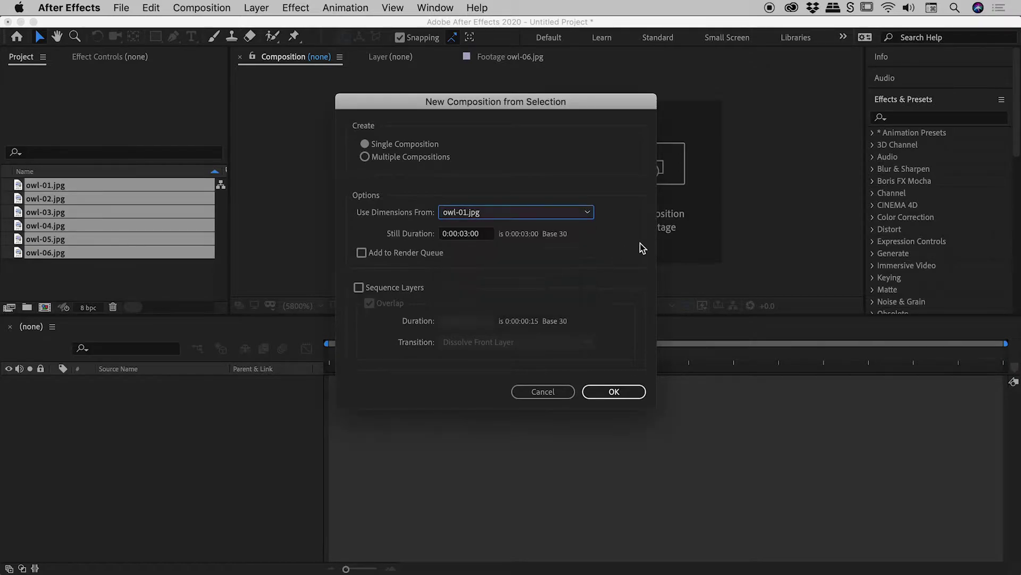
Enable Sequence Layers with Overlap, a 1:00 overlap duration and the Dissolve Front Layer transition
click(382, 290)
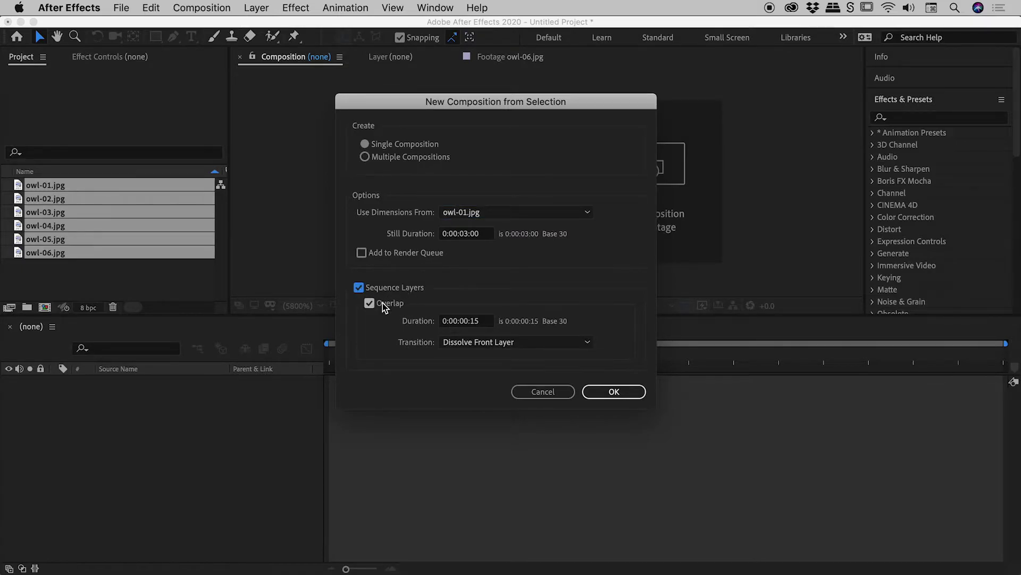
click(382, 303)
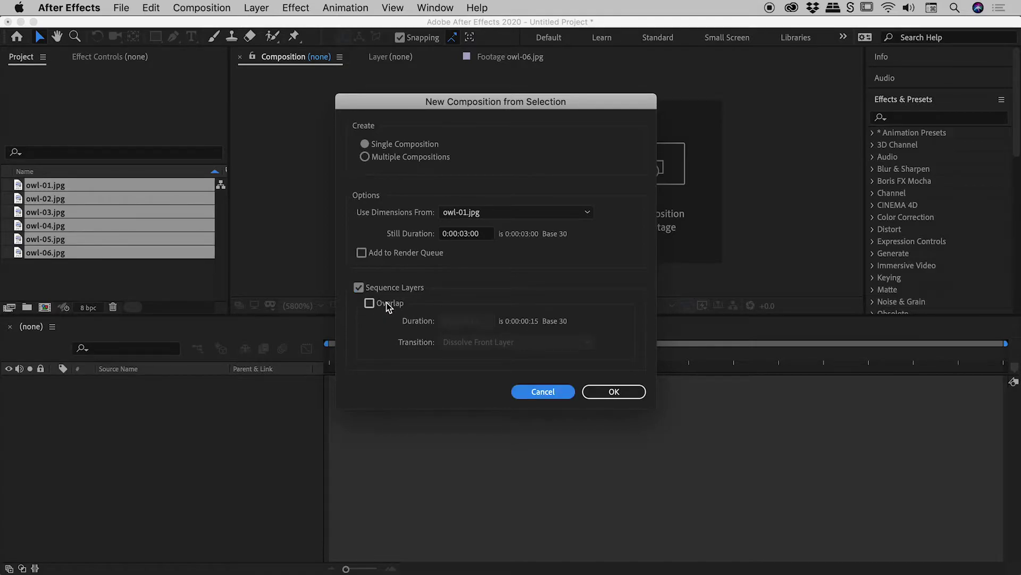
click(368, 305)
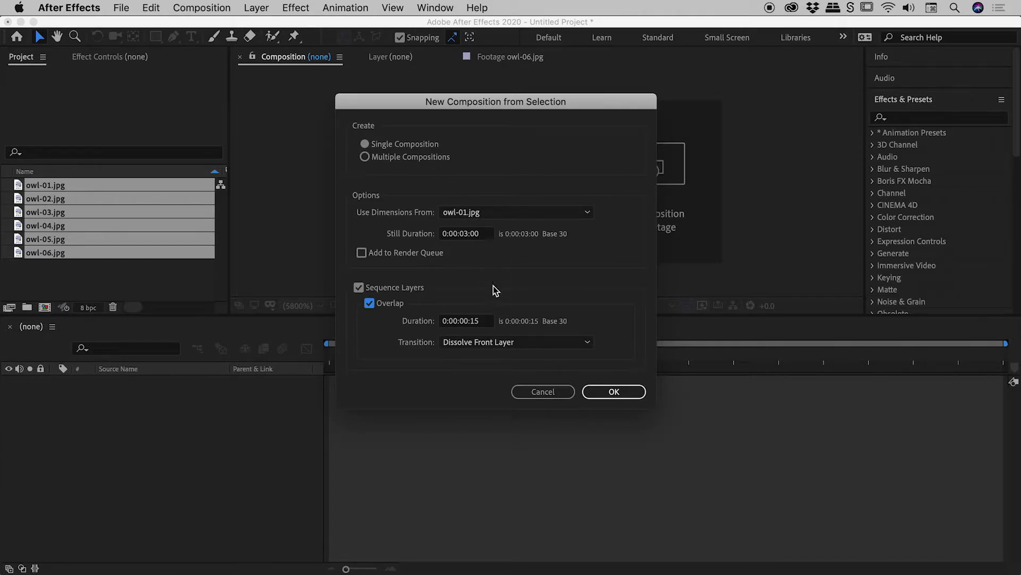
click(481, 321)
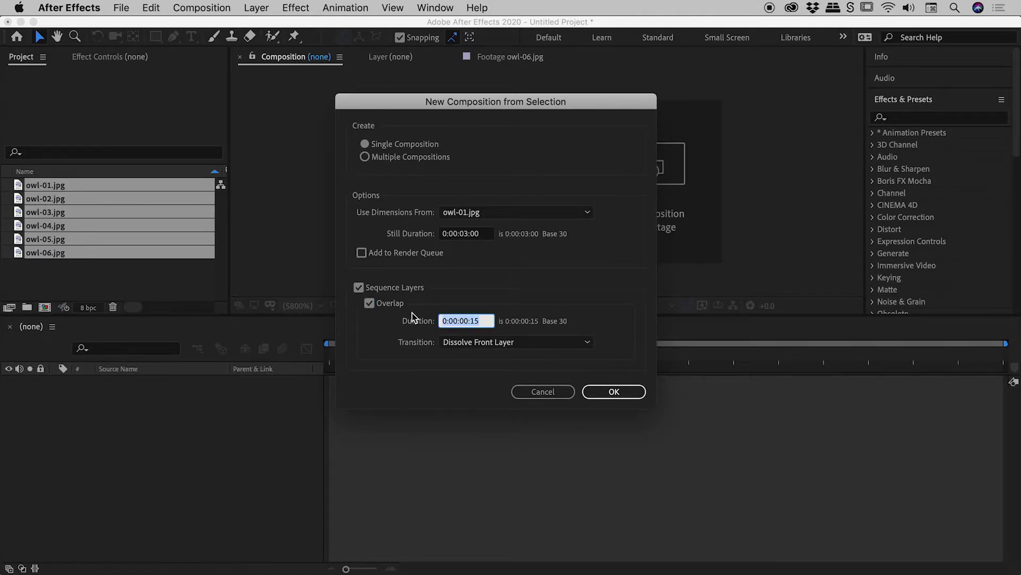
text(1:00)
key(Tab)
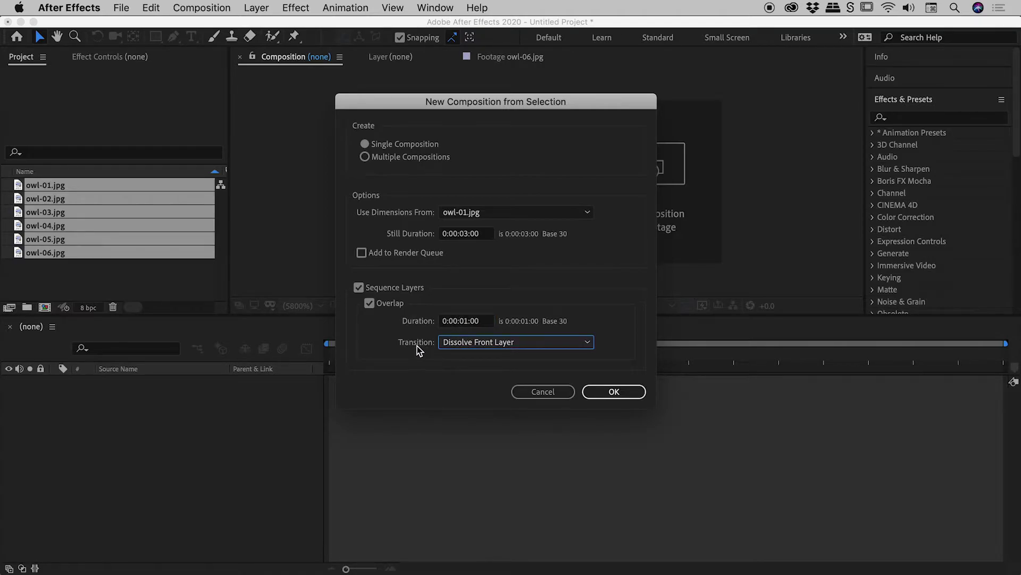
click(587, 342)
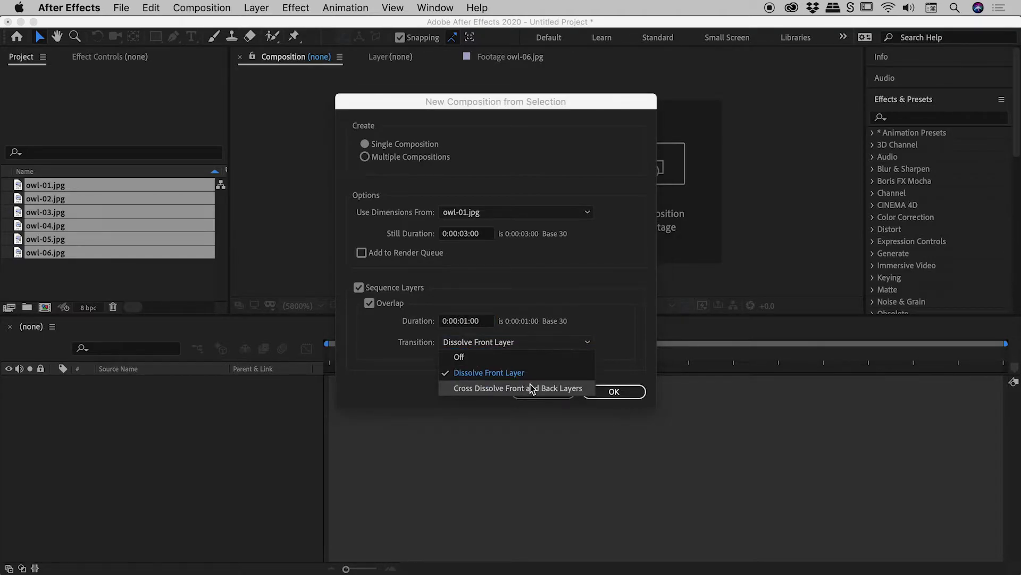
click(563, 372)
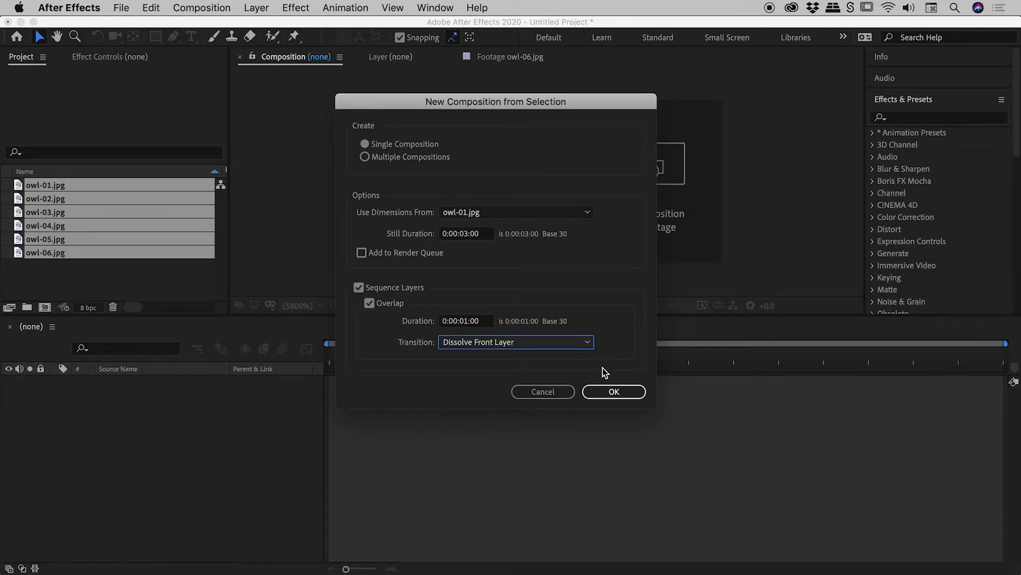
Create the sequenced owl-01 composition and scrub through its opening
click(614, 392)
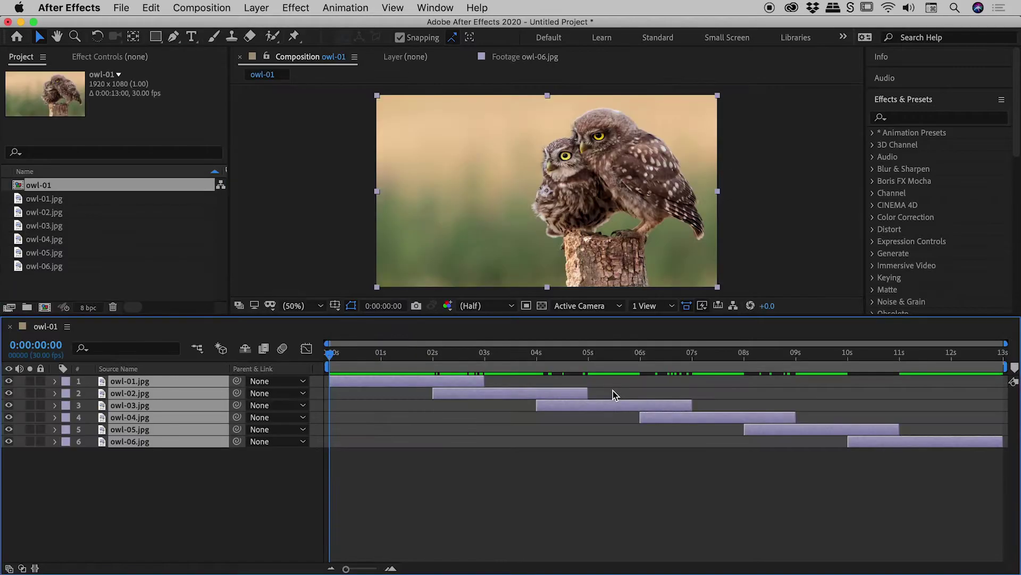
drag(332, 353, 481, 355)
click(206, 458)
Select all six layers to reveal their Opacity keyframes, then scrub the owl-01 to owl-02 crossfade
drag(187, 474, 132, 382)
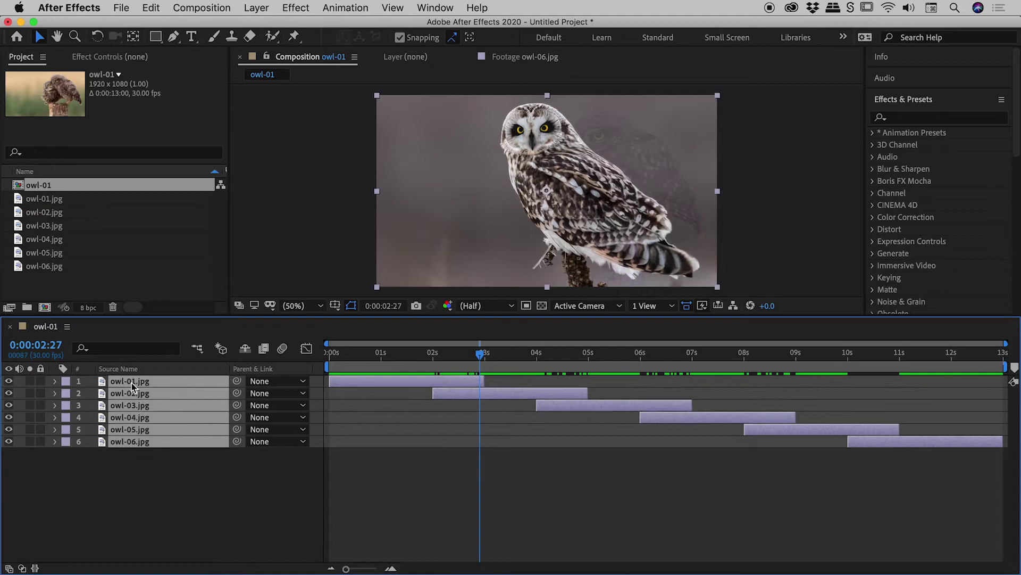
key(t)
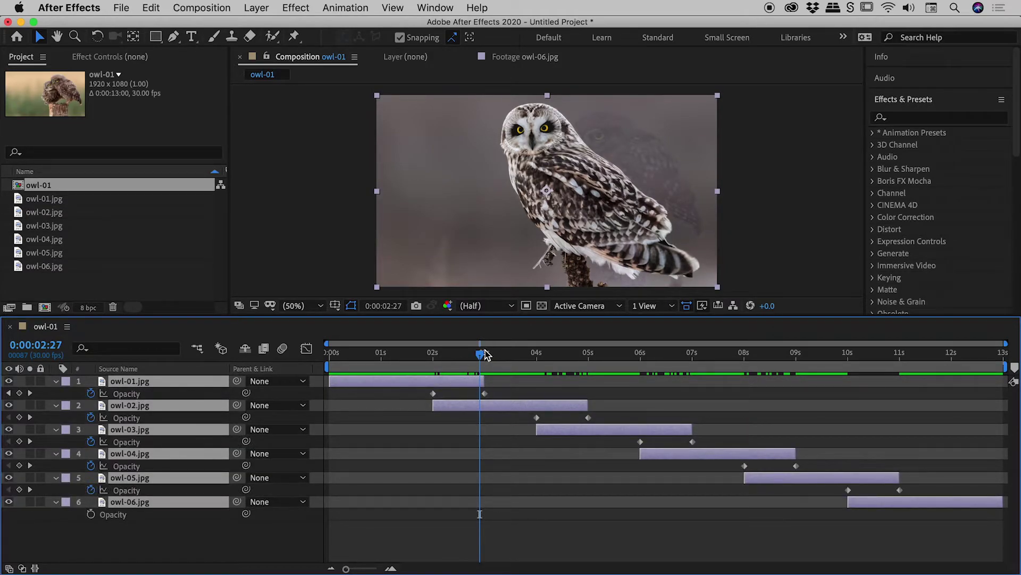
drag(482, 353, 420, 352)
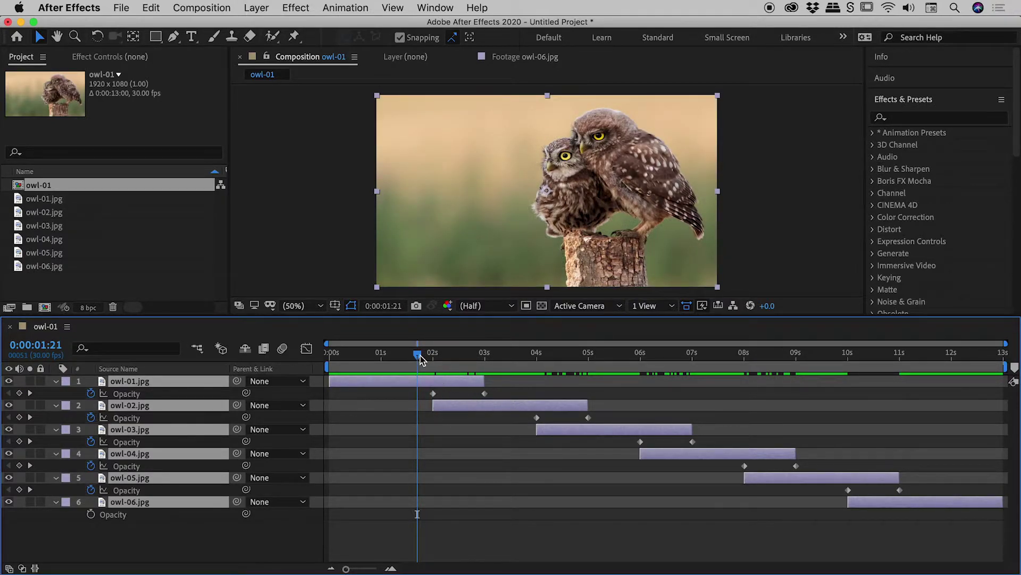
drag(420, 356, 691, 398)
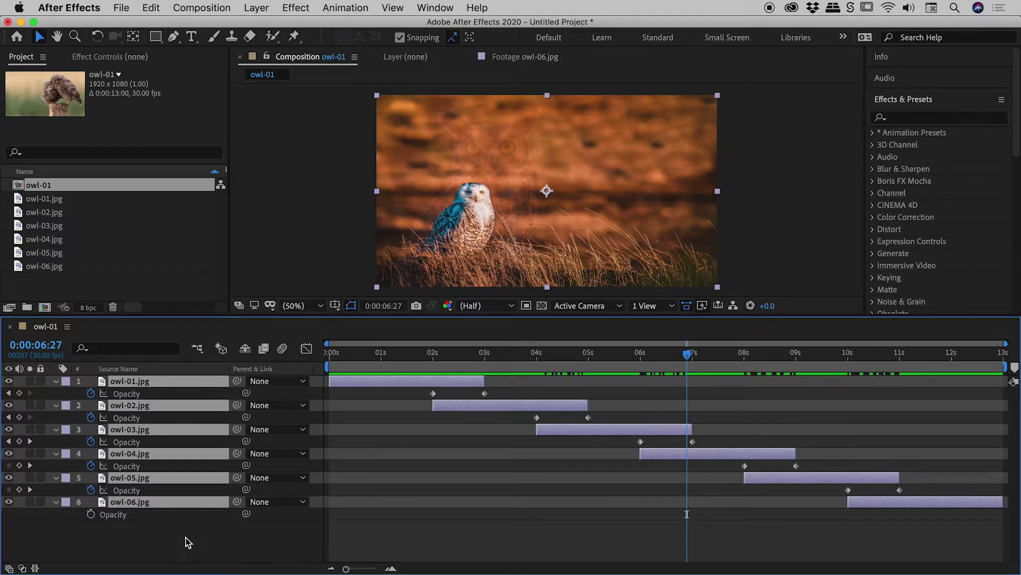
Delete all layers and re-add the six owl images as layers starting at 0 s
drag(175, 543, 114, 383)
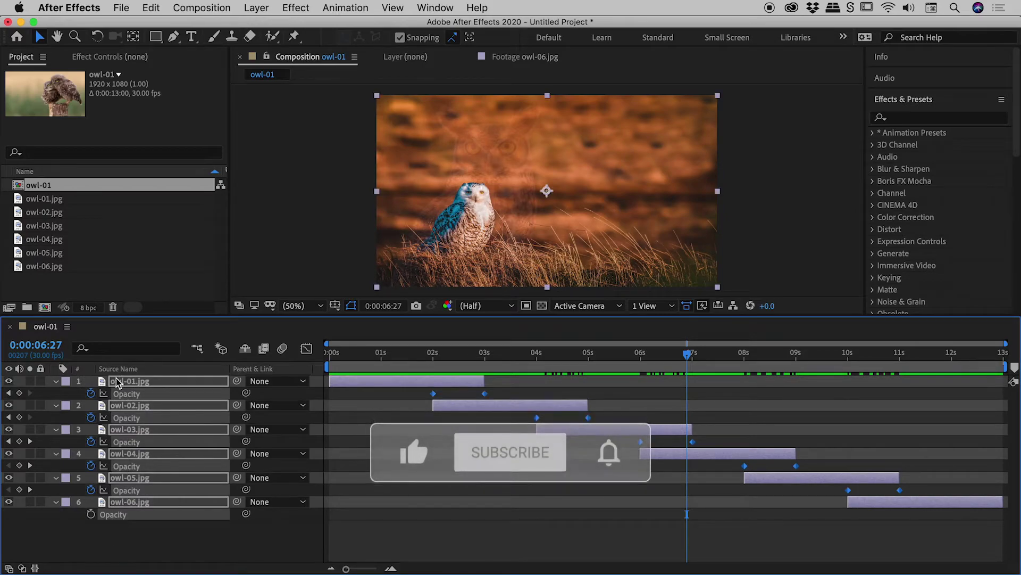
key(Delete)
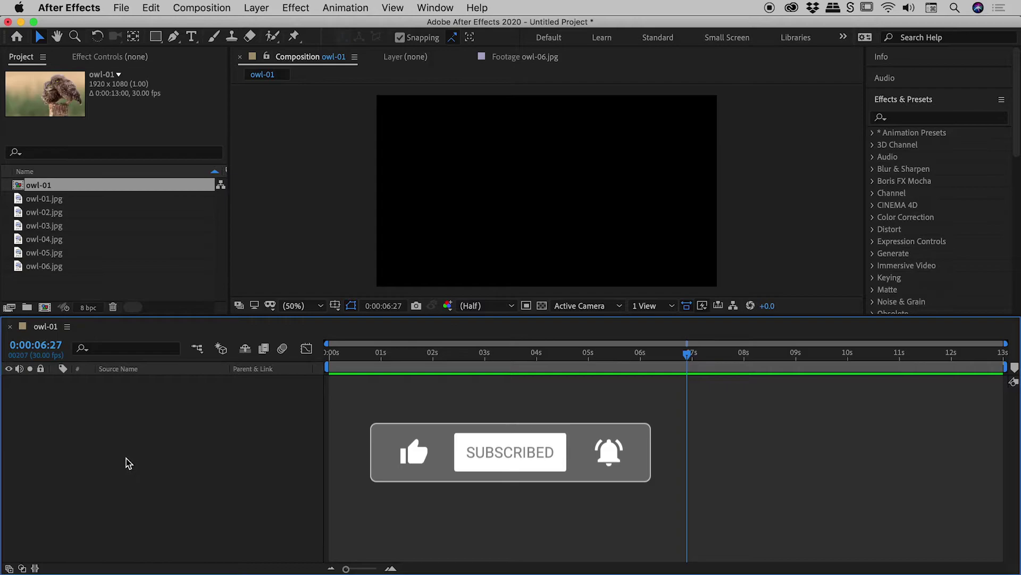
click(63, 204)
shift+click(53, 266)
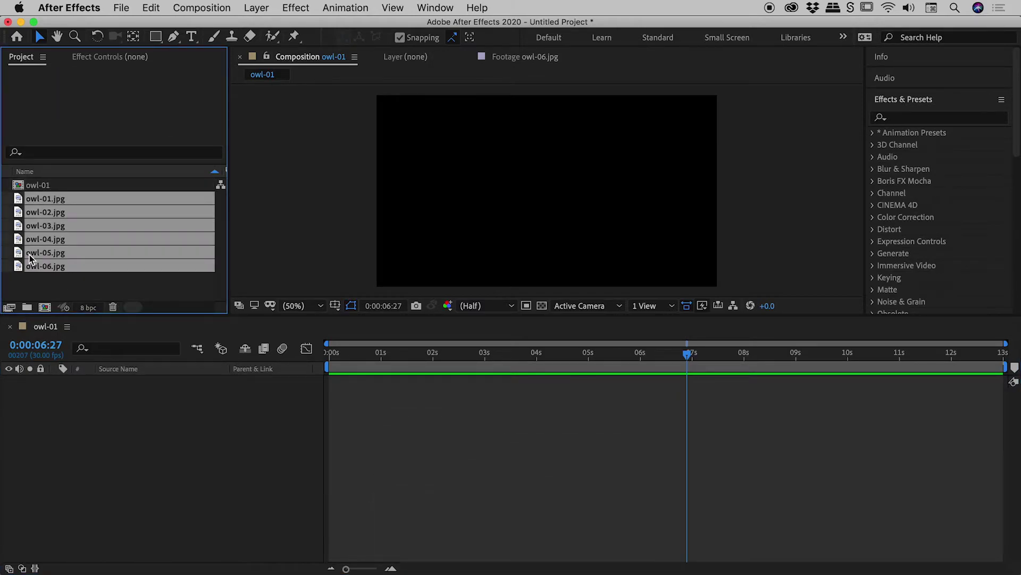
drag(29, 254, 75, 448)
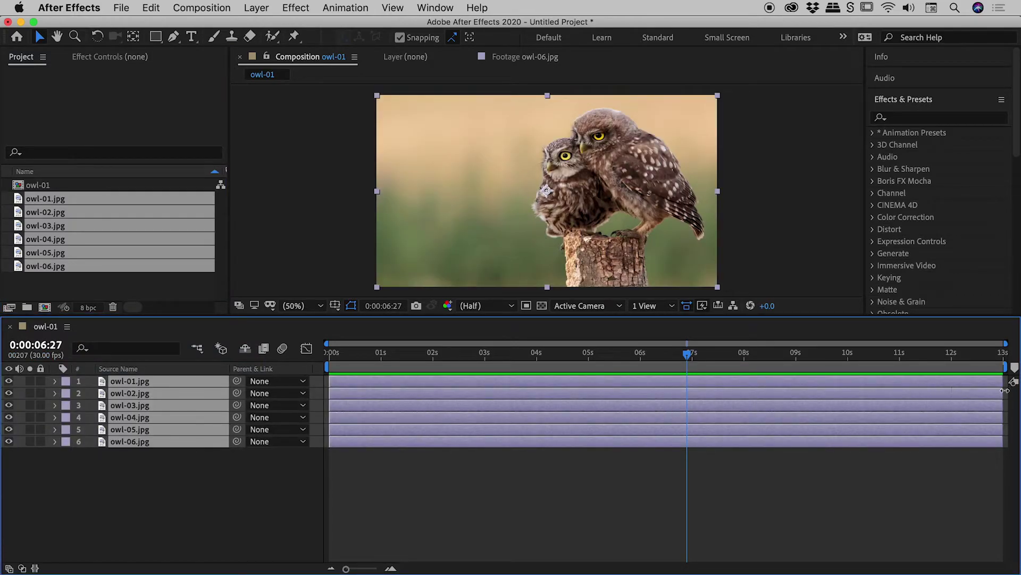
Trim all layers to end at 2 seconds, extend owl-02.jpg to about 4 seconds, and reselect all six
drag(1004, 391, 432, 393)
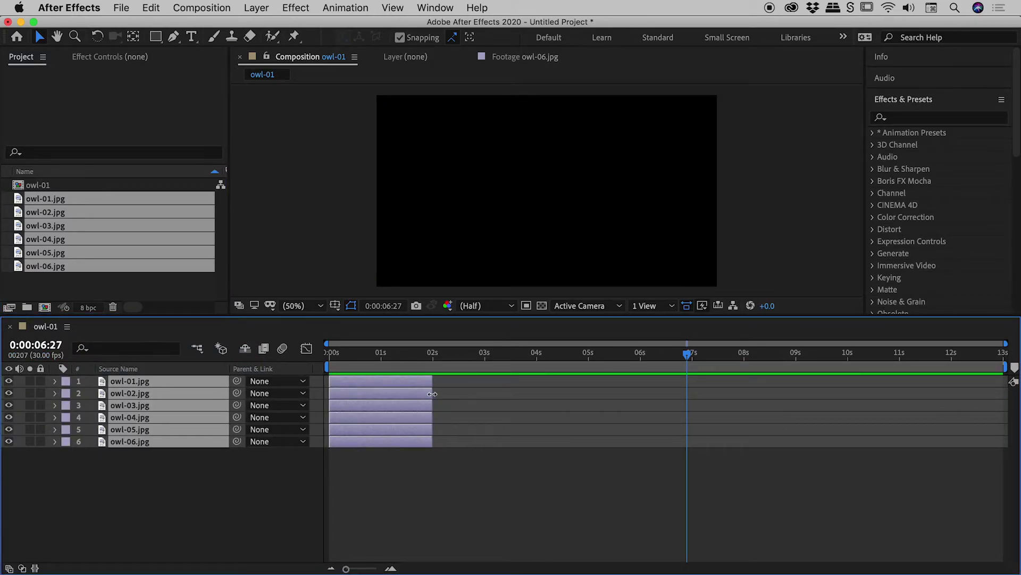
click(230, 468)
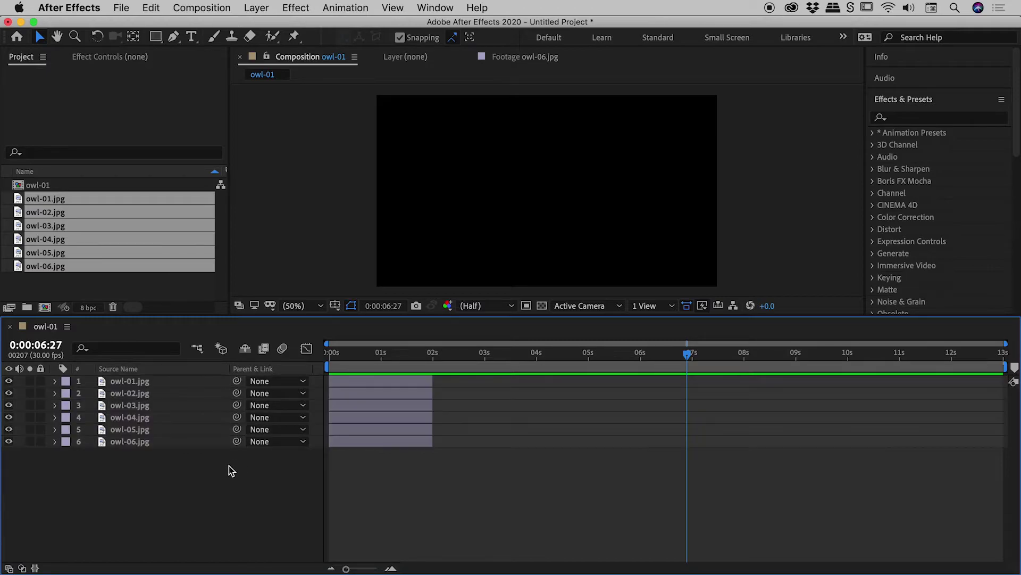
click(388, 393)
drag(433, 392, 541, 392)
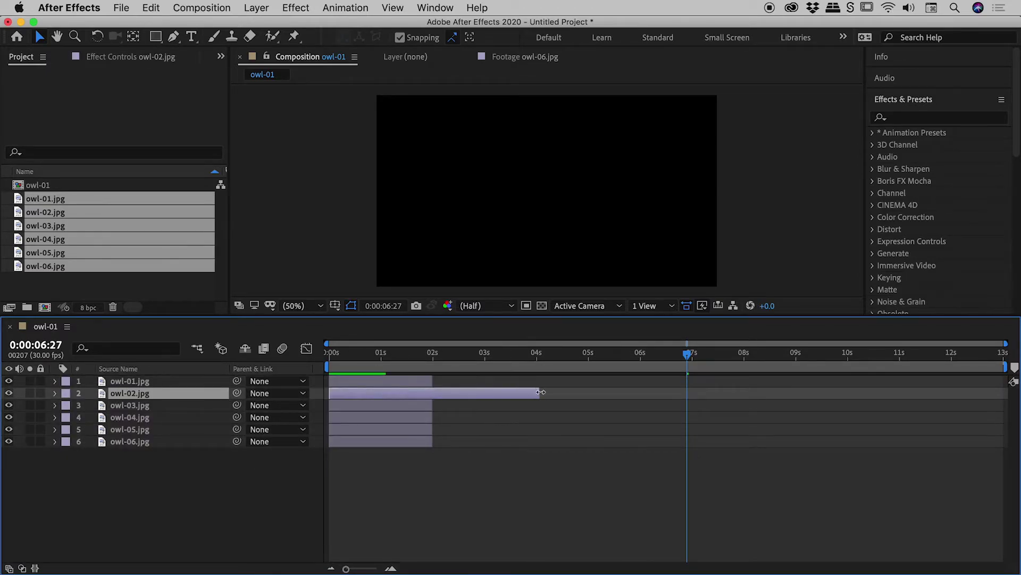
click(468, 474)
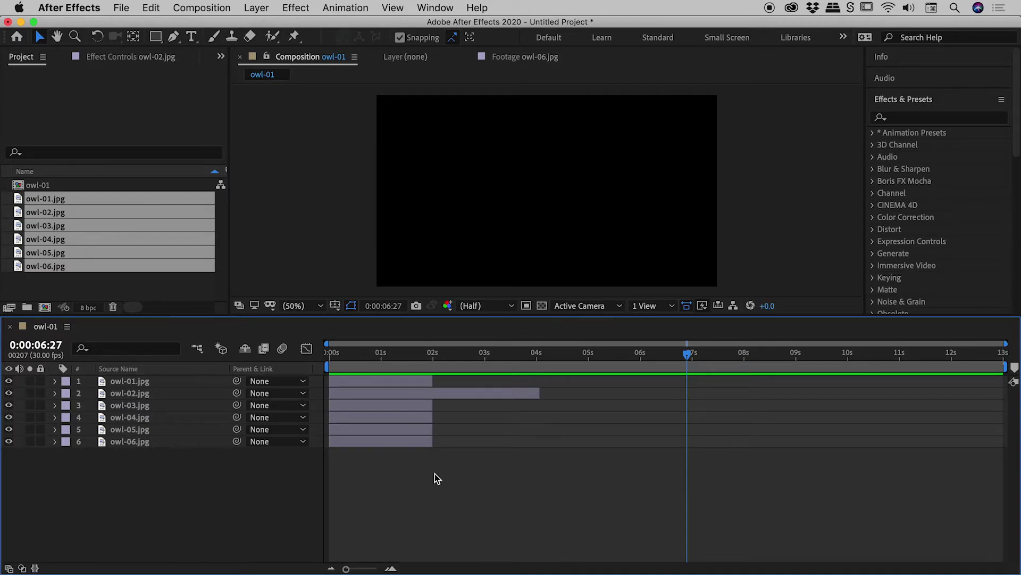
drag(174, 492, 127, 378)
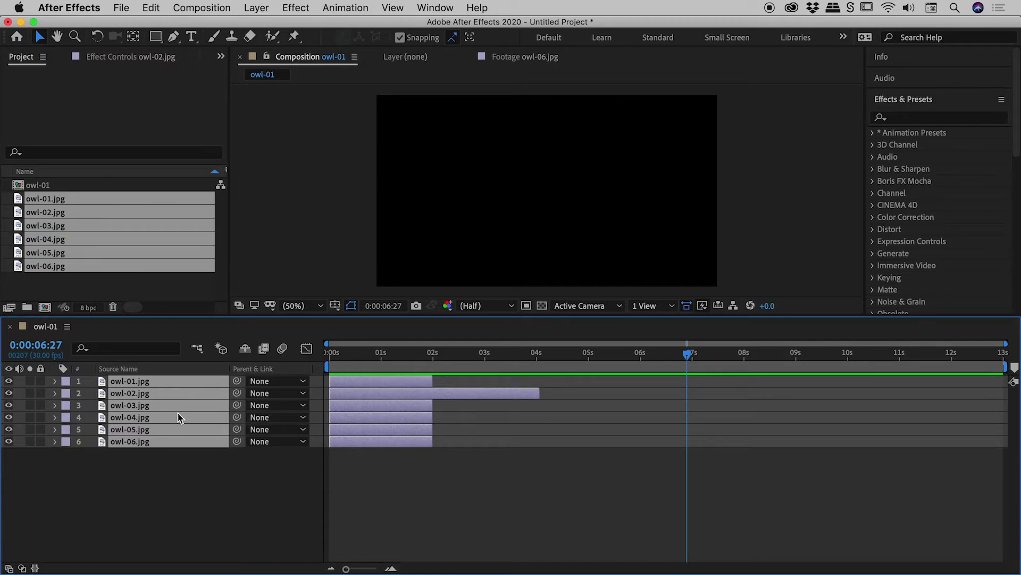
click(179, 482)
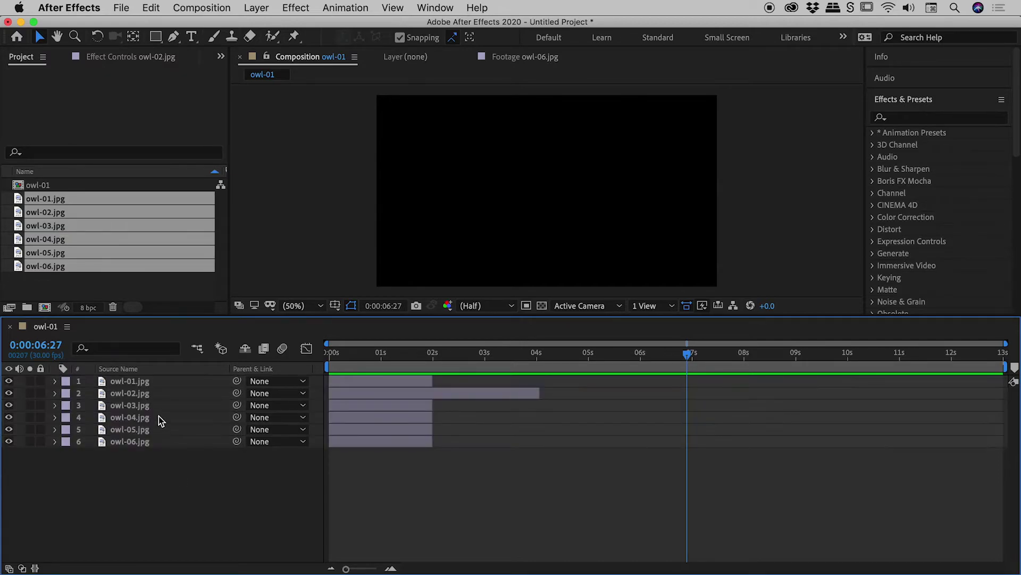
click(153, 394)
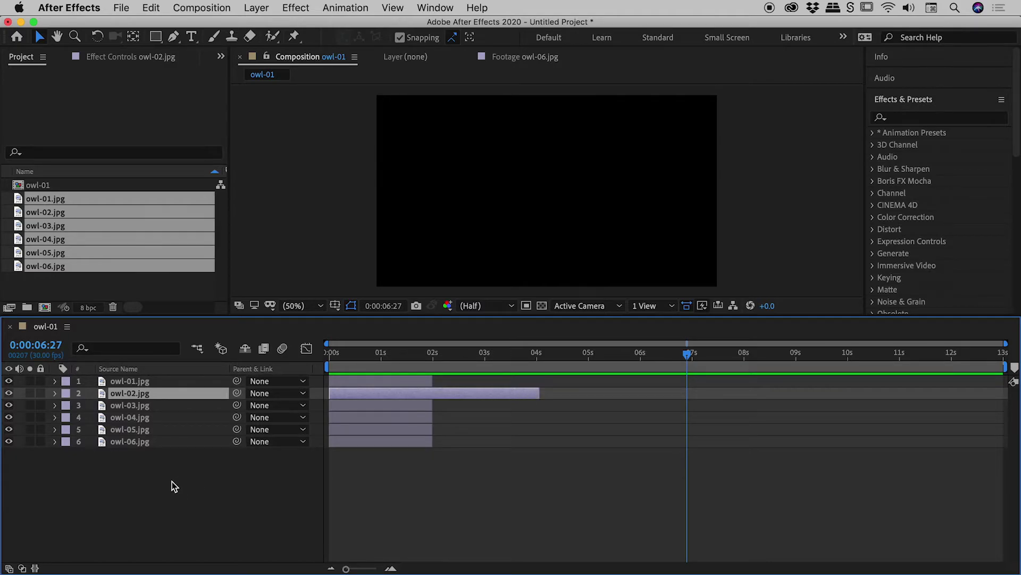
click(157, 443)
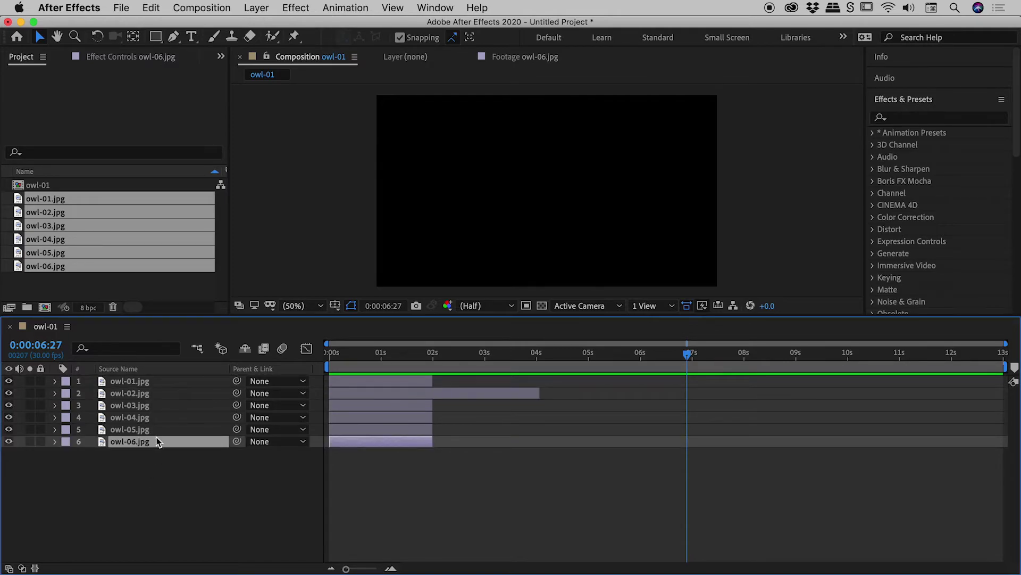
shift+click(152, 382)
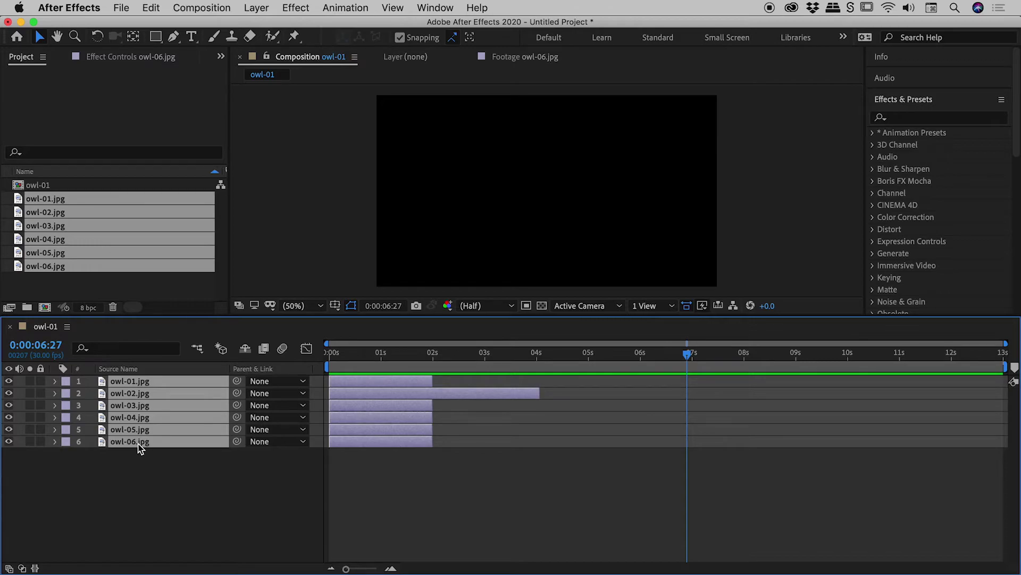
click(148, 468)
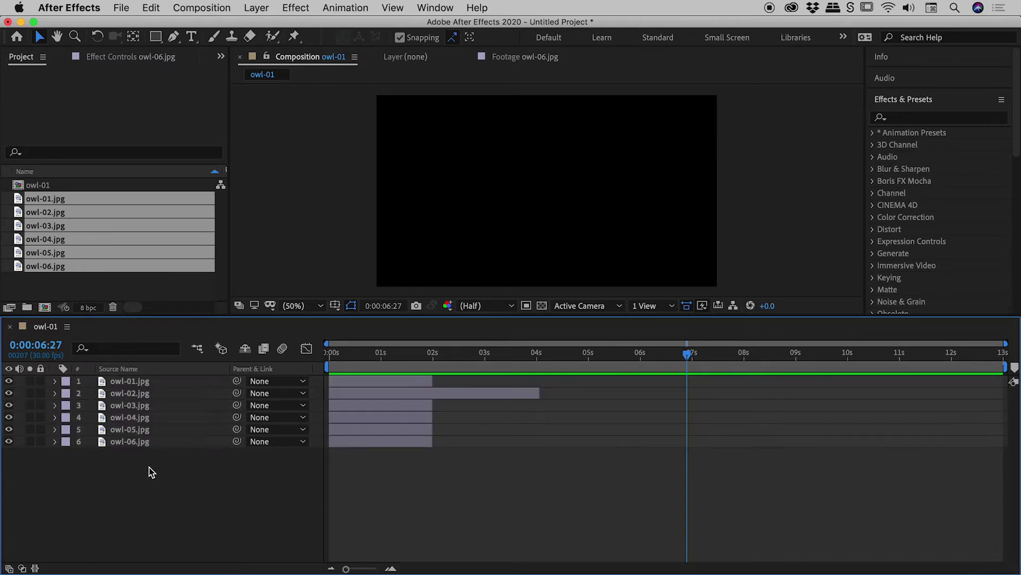
click(134, 383)
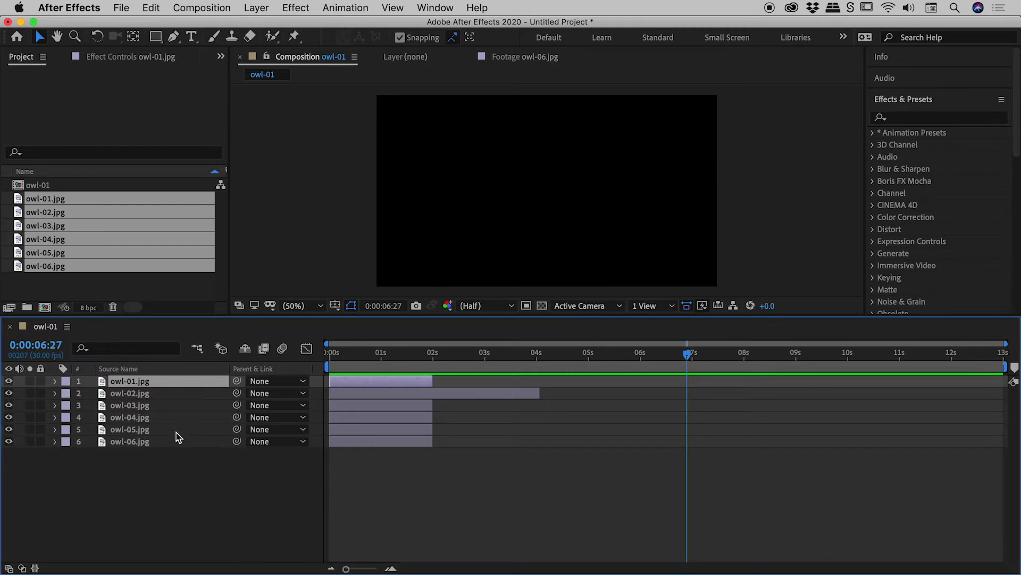
shift+click(133, 443)
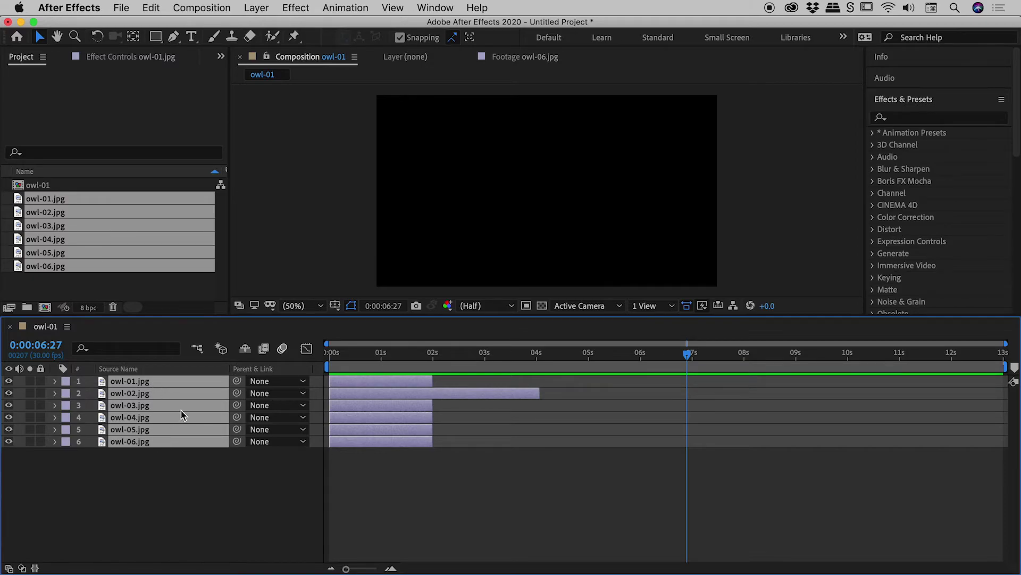
Apply Keyframe Assistant > Sequence Layers with Overlap on, 0:00:00:15 duration and Dissolve Front Layer
click(344, 5)
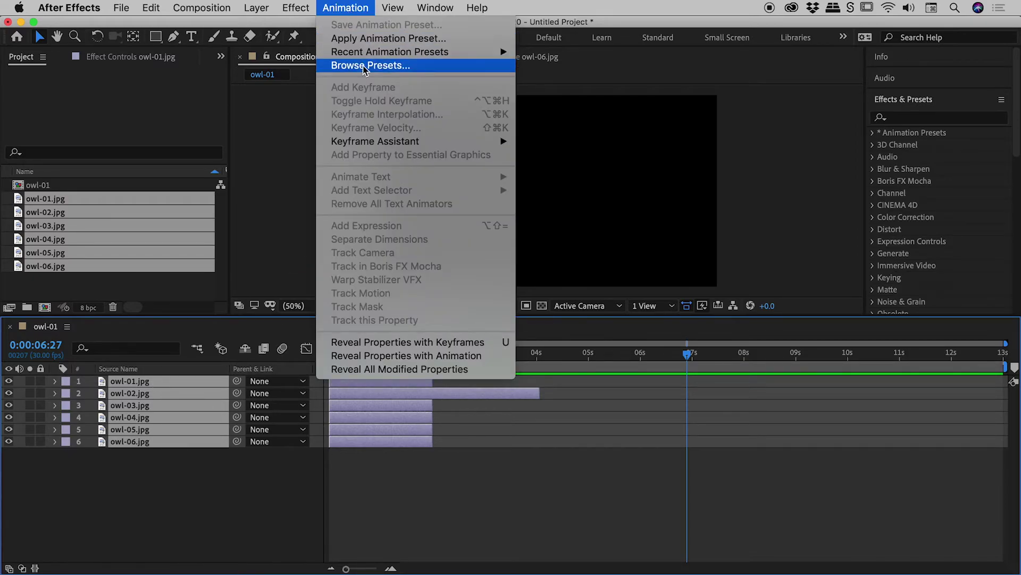
mouse_move(375, 142)
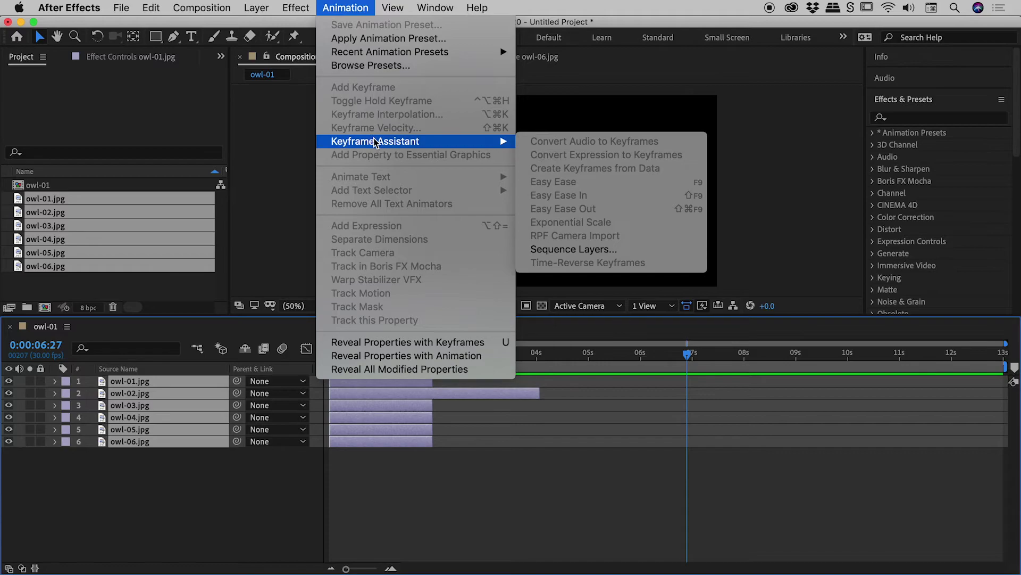
click(585, 249)
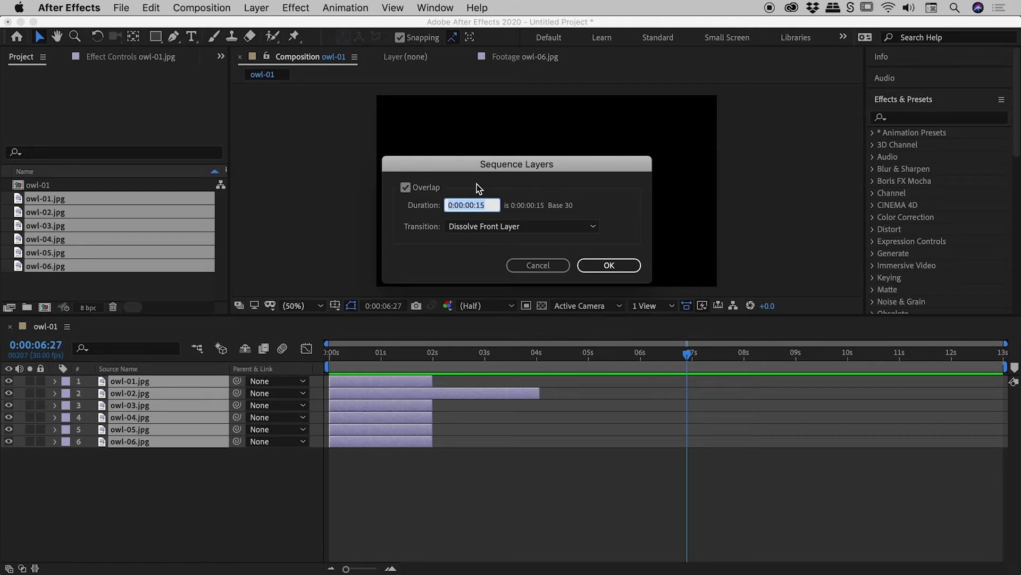
click(425, 191)
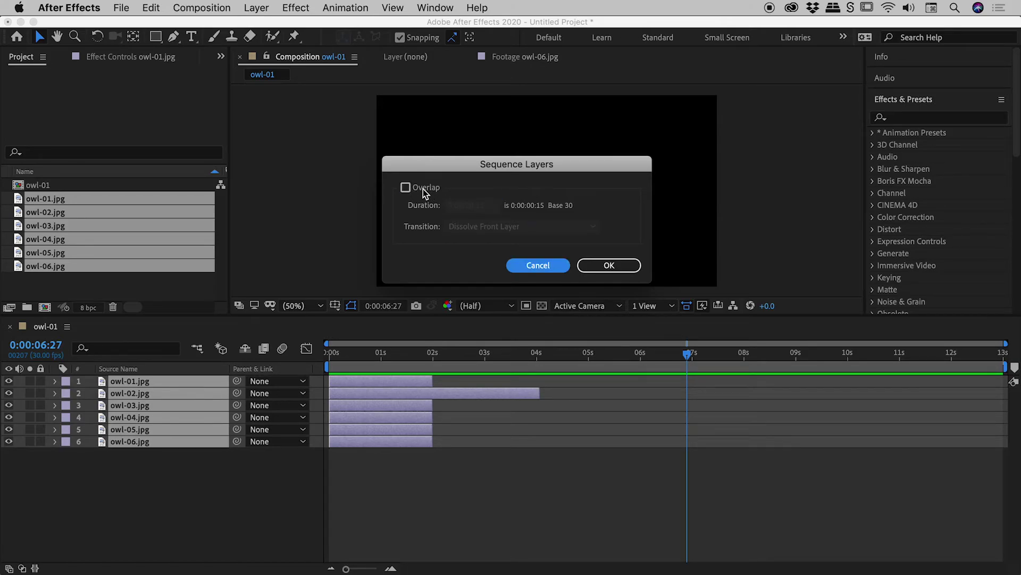
click(422, 189)
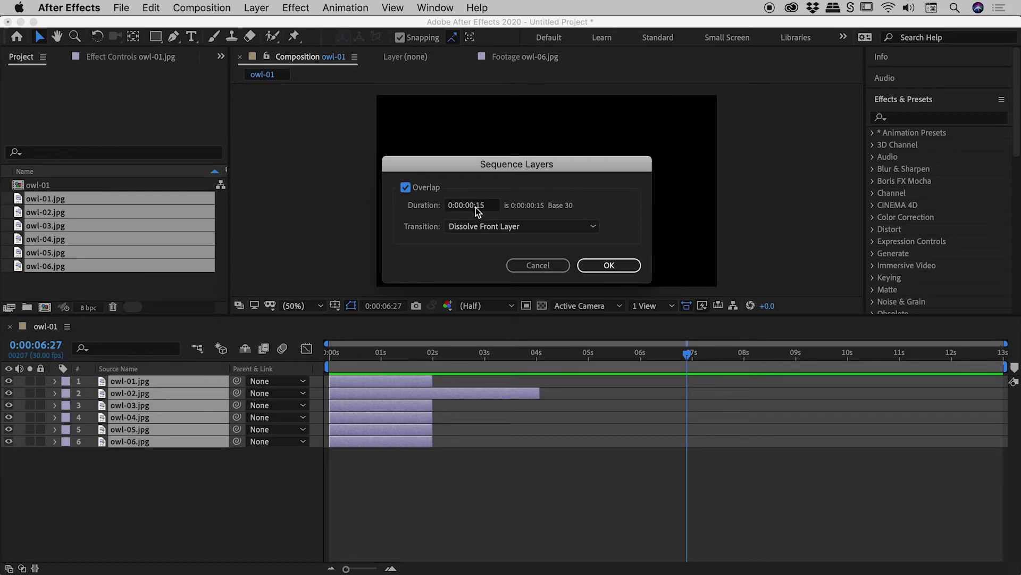
drag(497, 205, 447, 206)
click(492, 205)
click(594, 227)
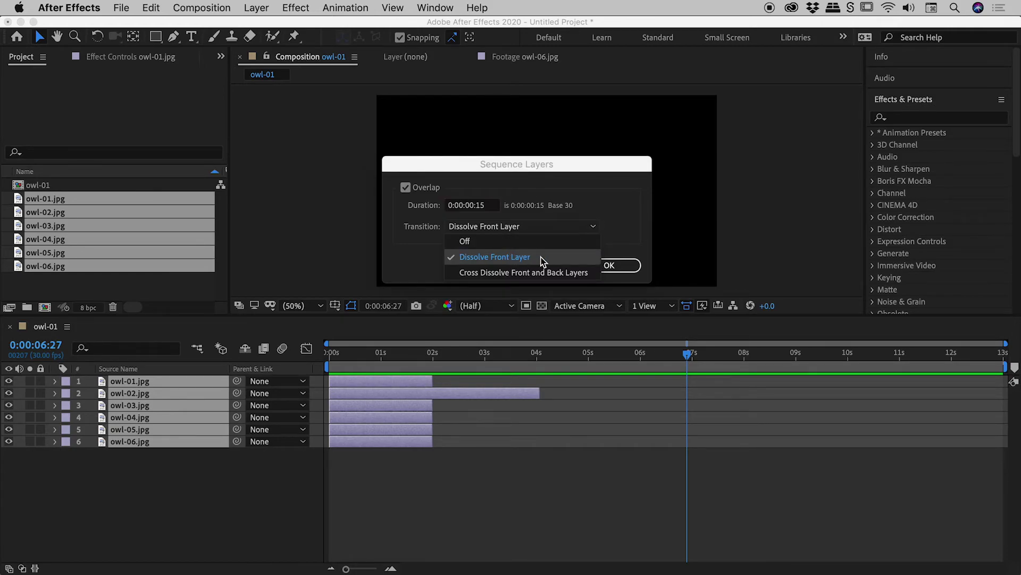
click(541, 256)
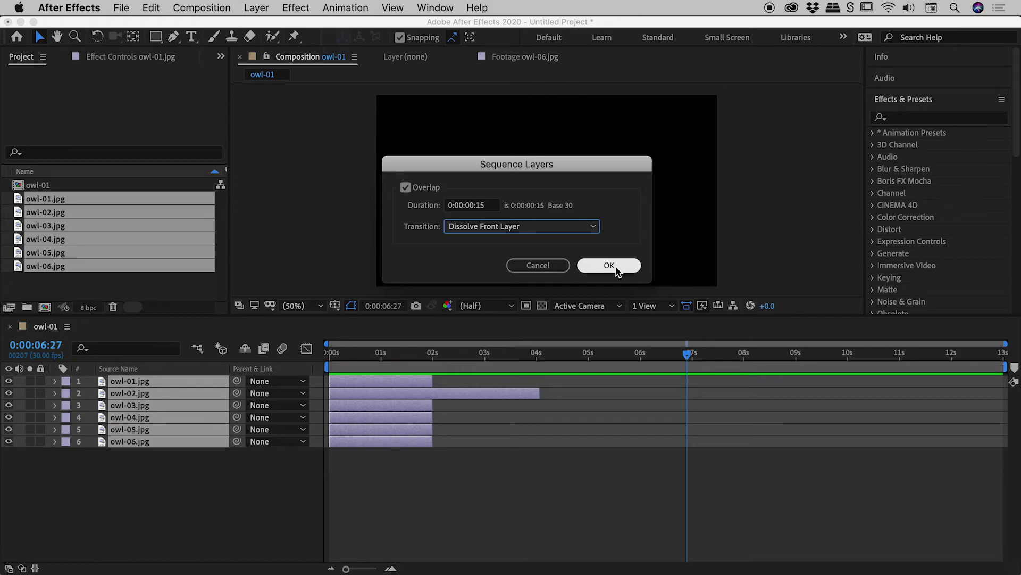
click(615, 266)
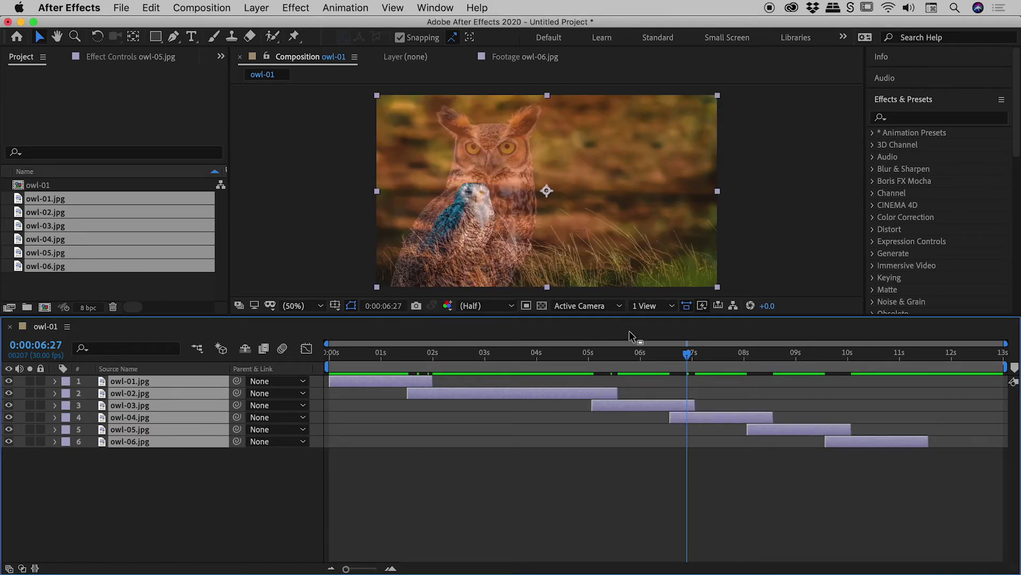
Scrub the owl sequence from about five seconds back toward the start, then reselect all six layers
click(611, 353)
drag(611, 353, 526, 354)
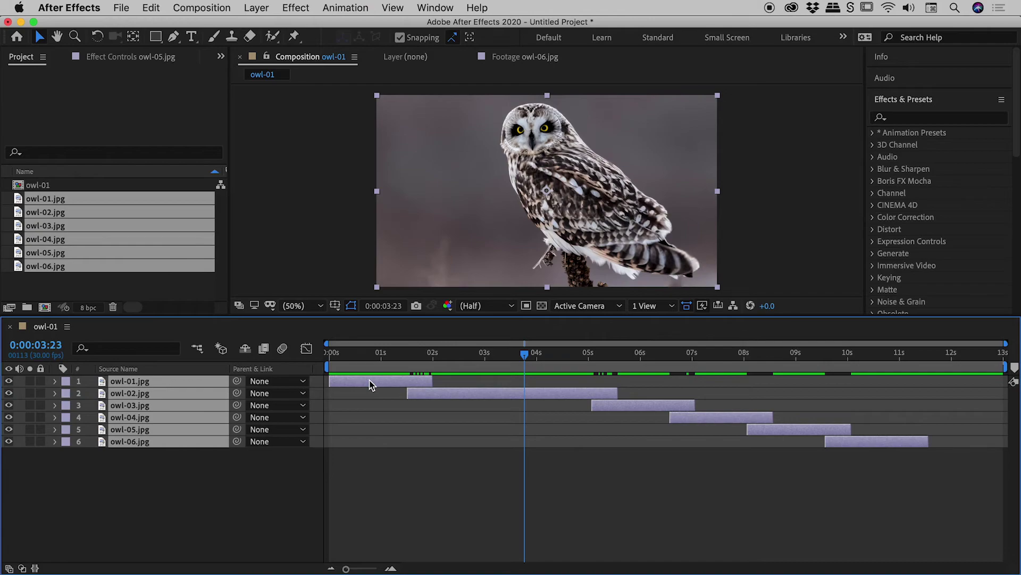
drag(417, 351, 511, 376)
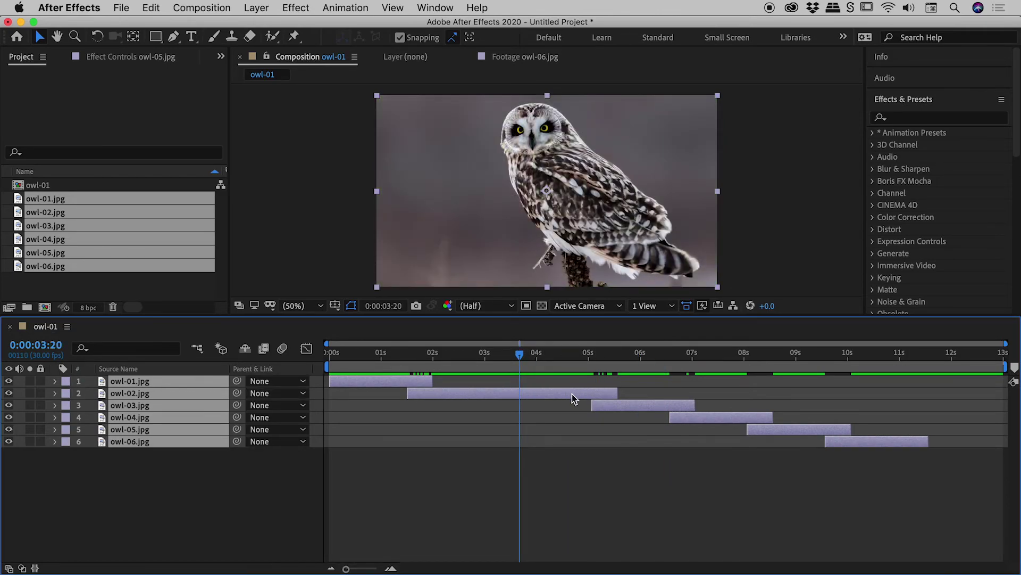
drag(112, 475, 142, 376)
key(t)
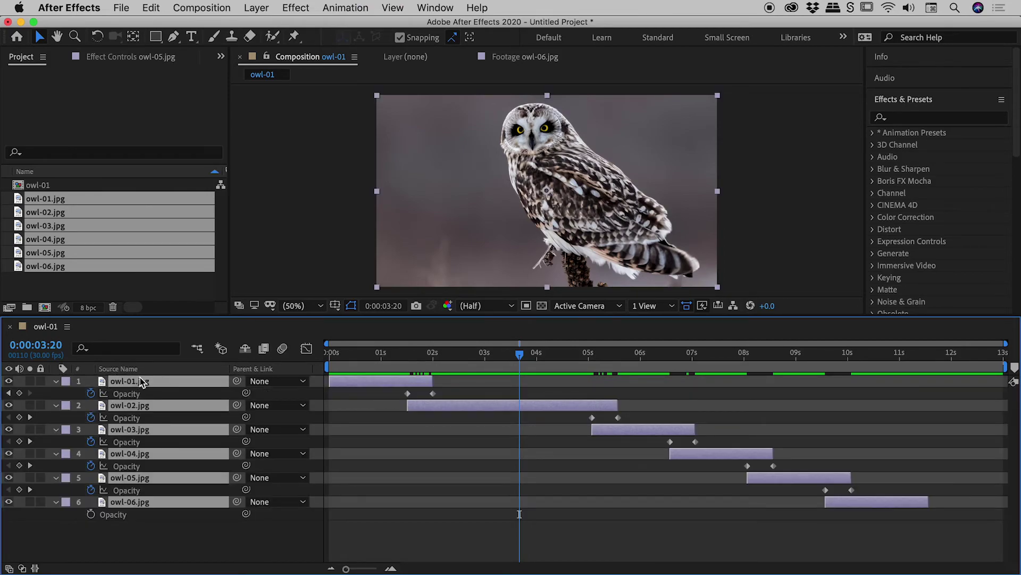
drag(521, 354, 691, 369)
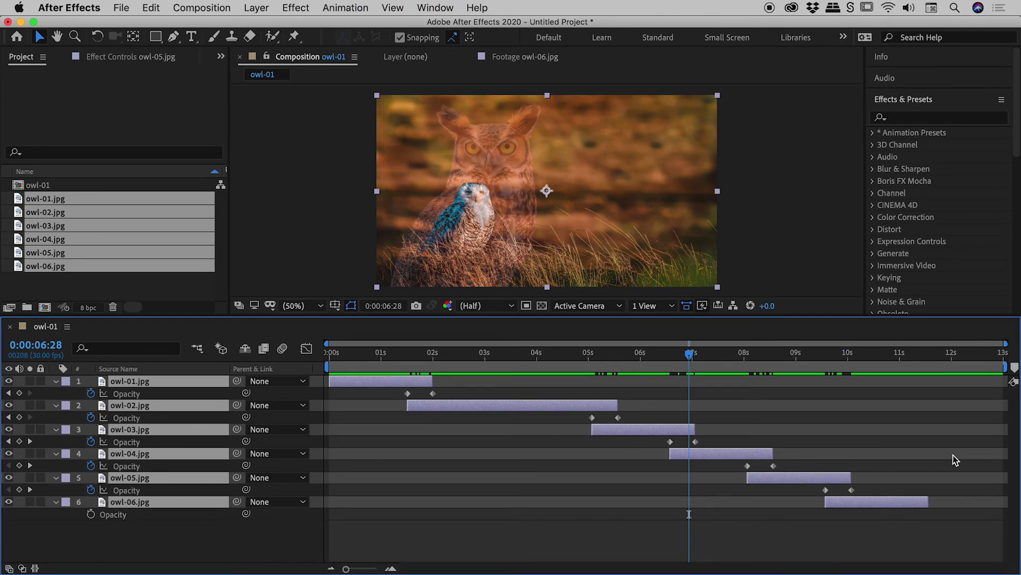
click(216, 7)
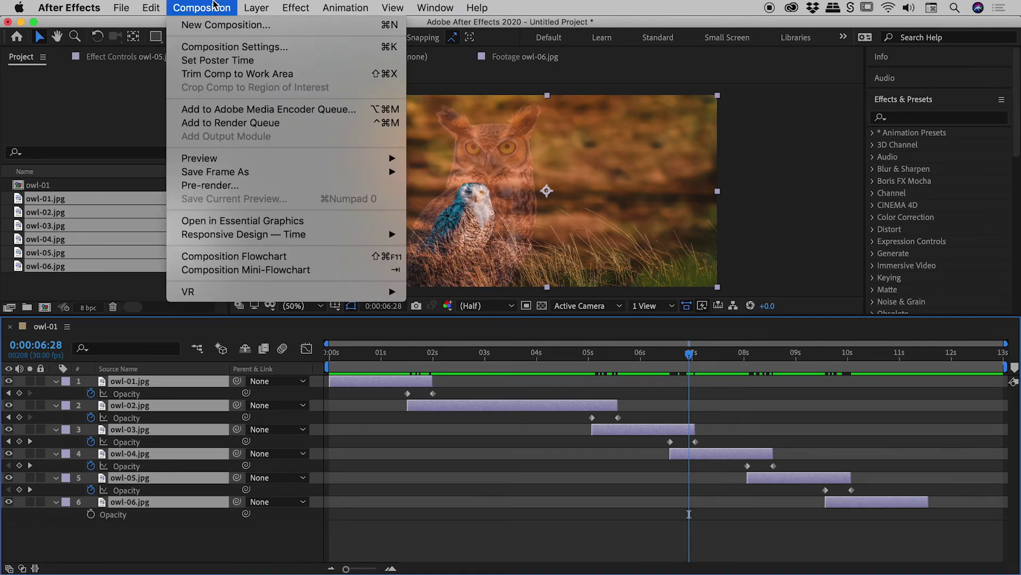
click(234, 46)
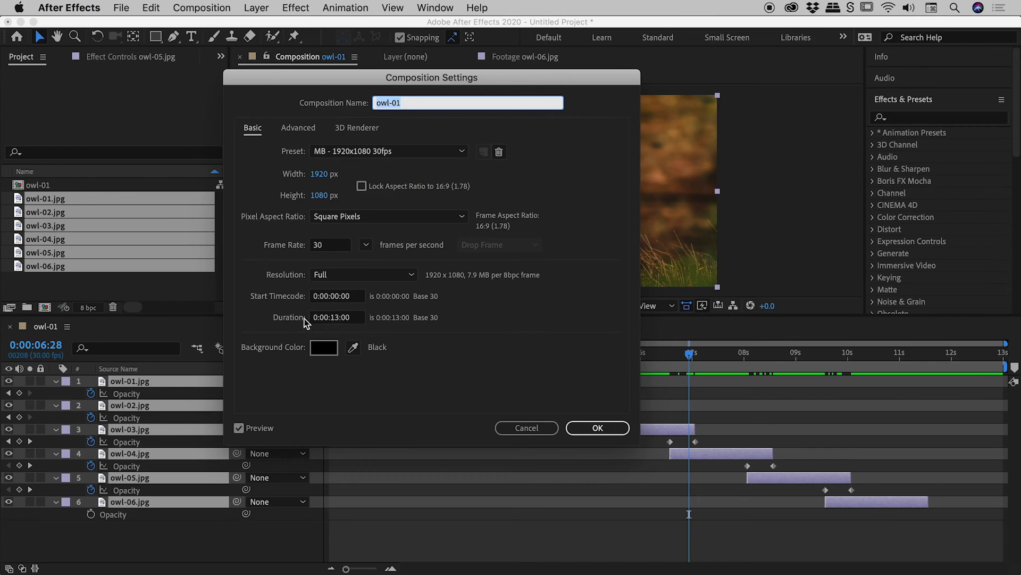
click(524, 426)
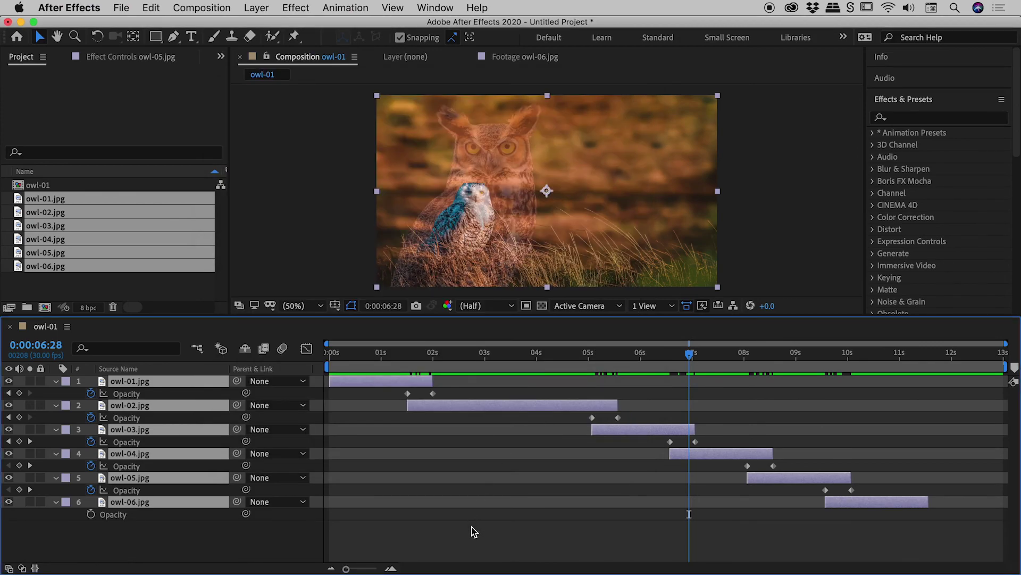